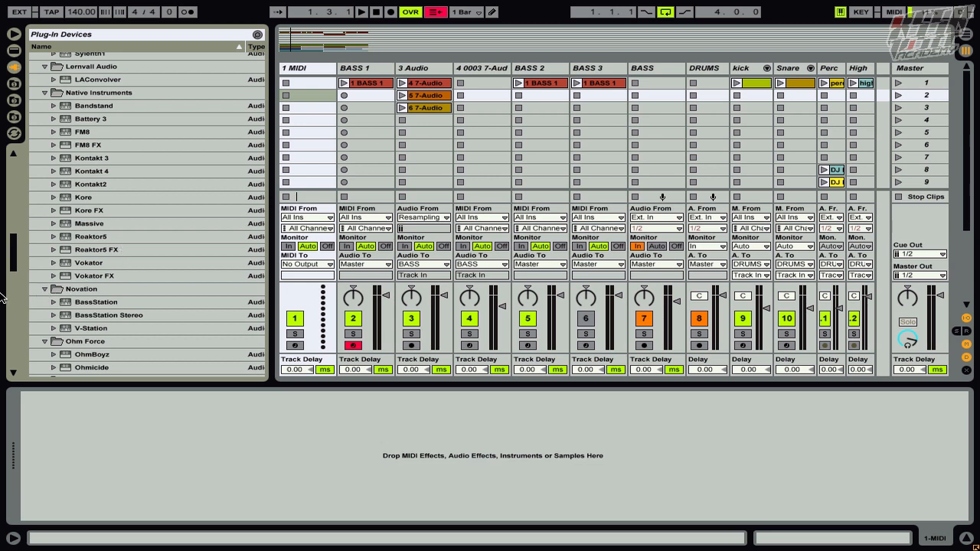
Load the Massive instrument onto the empty 1 MIDI track.
{"action": "left_click_drag", "start_coordinate": [89, 224], "coordinate": [308, 74]}
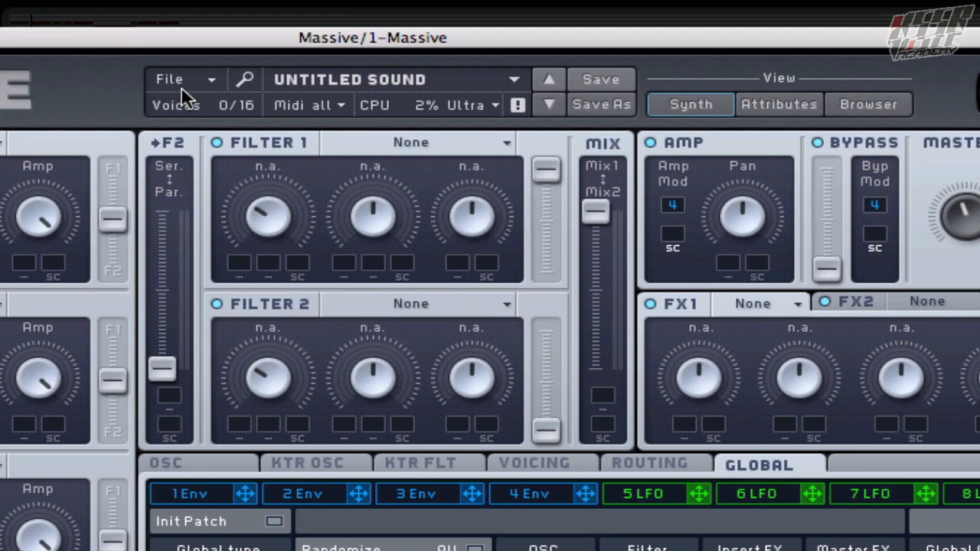
{"action": "left_click", "coordinate": [181, 86]}
{"action": "left_click", "coordinate": [208, 81]}
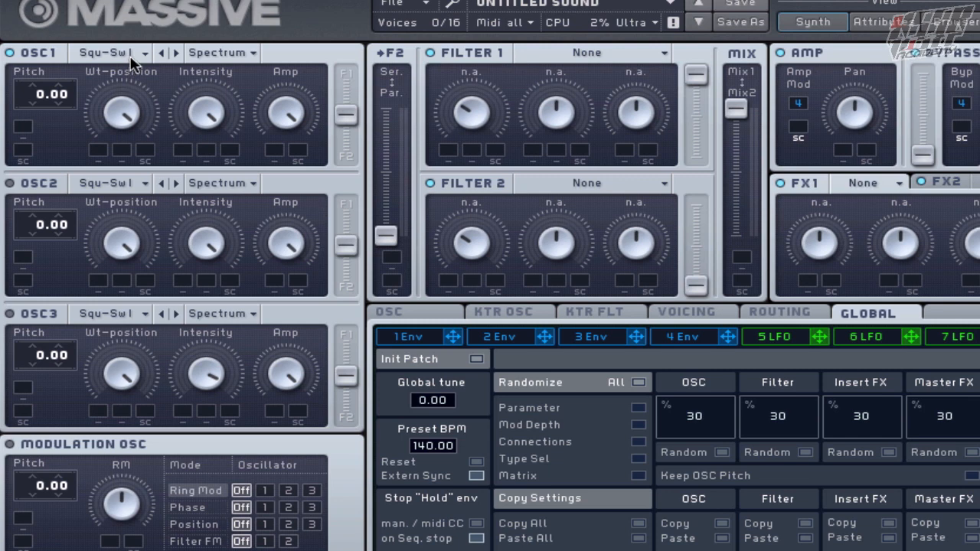
Choose the Square-Saw I wavetable for OSC1 and turn its Wt-position down to minimum.
{"action": "left_click", "coordinate": [132, 63]}
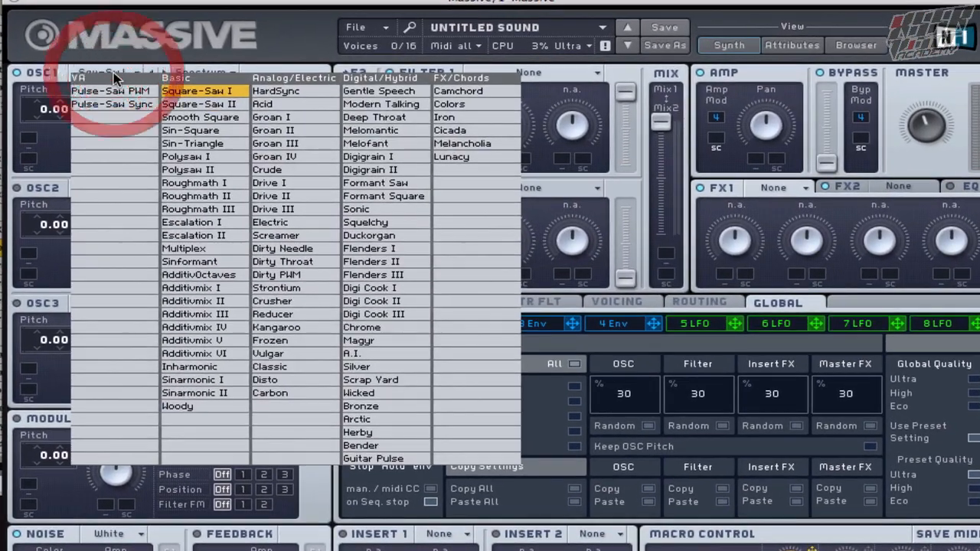
{"action": "left_click", "coordinate": [194, 97]}
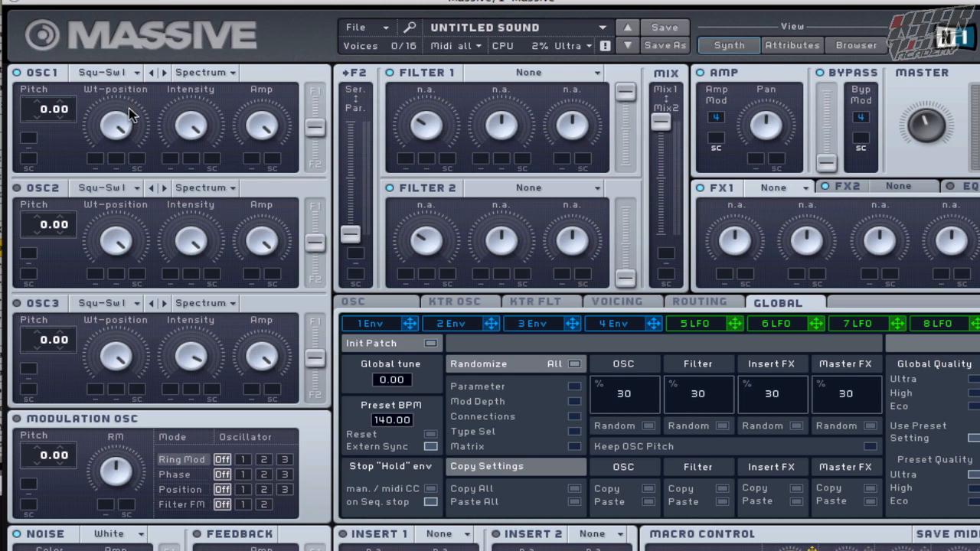
{"action": "left_click_drag", "start_coordinate": [119, 127], "coordinate": [127, 235]}
Switch on OSC2, choose the Screamer wavetable and set its Wt-position to maximum.
{"action": "left_click", "coordinate": [18, 188]}
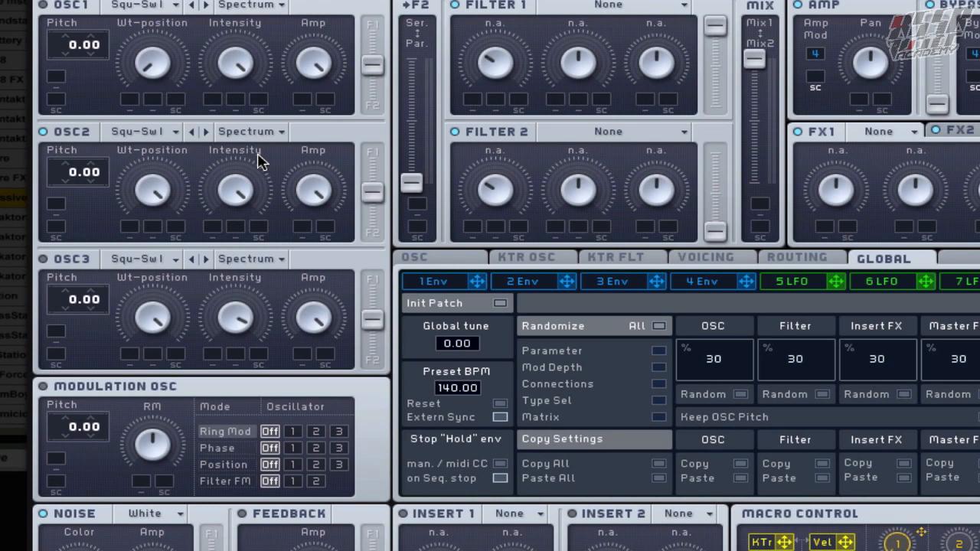
{"action": "left_click", "coordinate": [175, 133]}
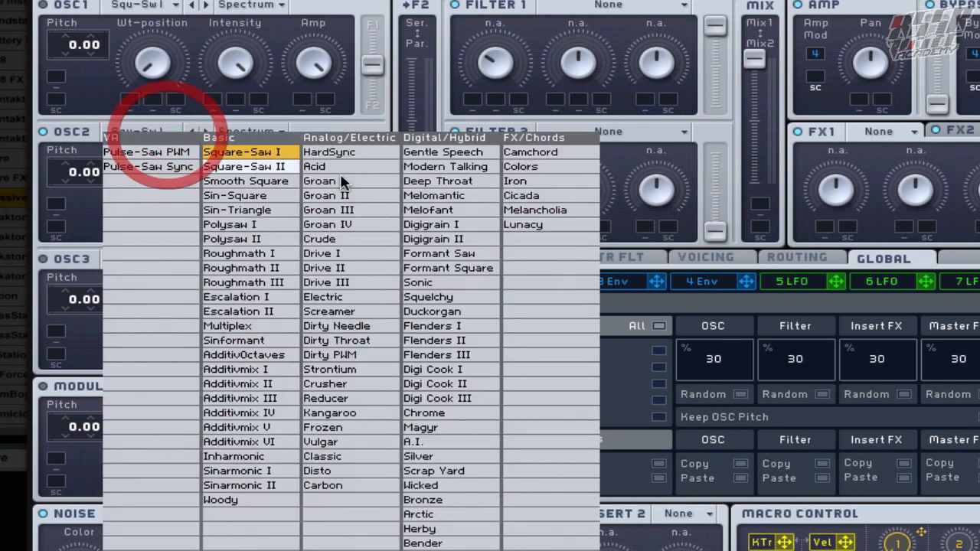
{"action": "left_click", "coordinate": [345, 312]}
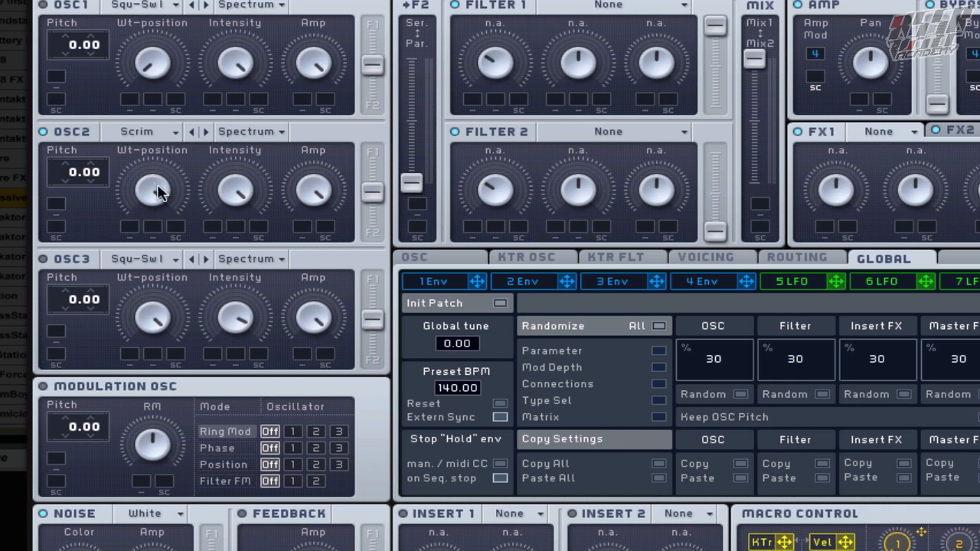
{"action": "left_click_drag", "start_coordinate": [158, 186], "coordinate": [157, 186]}
{"action": "mouse_move", "coordinate": [158, 191]}
{"action": "left_mouse_down"}
{"action": "mouse_move", "coordinate": [183, 344]}
{"action": "mouse_move", "coordinate": [170, 178]}
{"action": "left_mouse_up"}
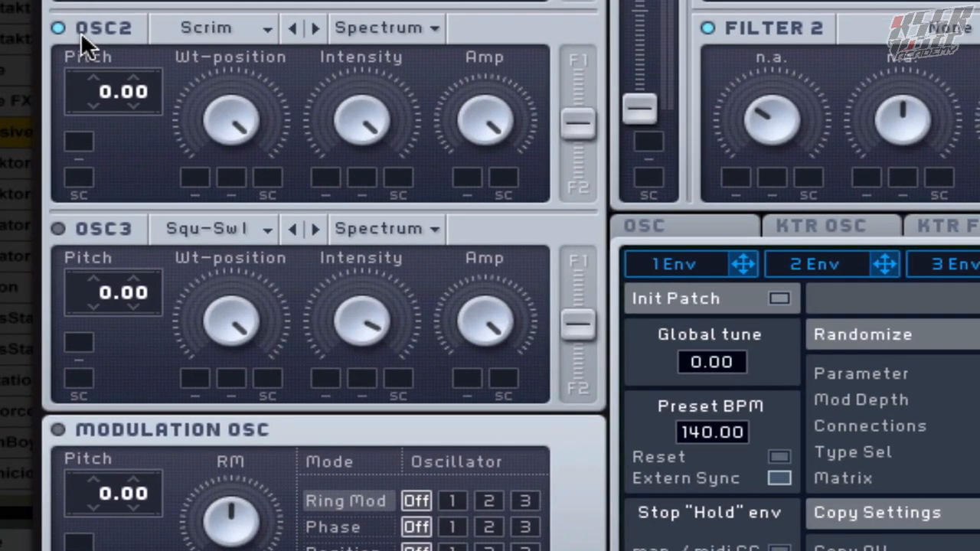
Switch on OSC3, choose the Melofant wavetable and adjust its Wt-position to about four fifths.
{"action": "left_click", "coordinate": [108, 223]}
{"action": "left_click", "coordinate": [231, 227]}
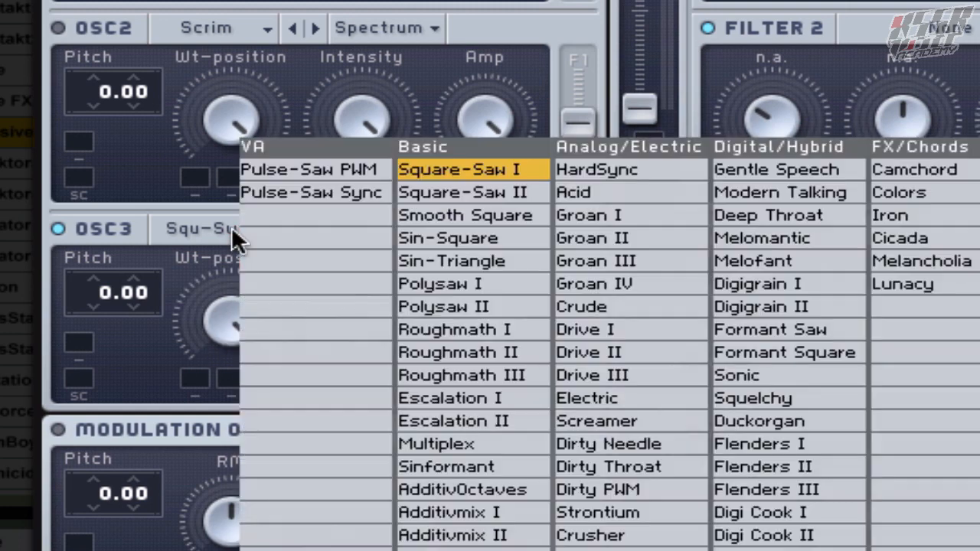
{"action": "left_click", "coordinate": [755, 258]}
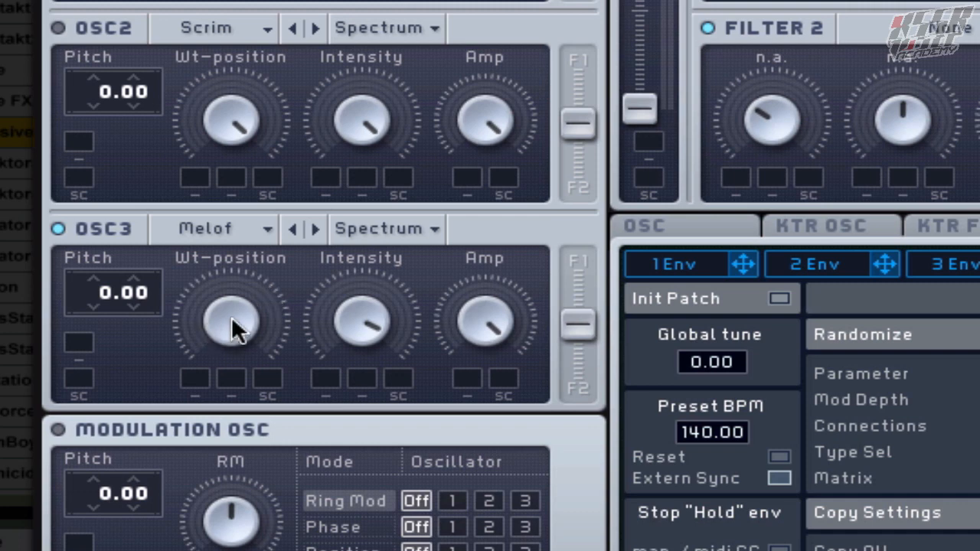
{"action": "left_click_drag", "start_coordinate": [232, 316], "coordinate": [227, 500]}
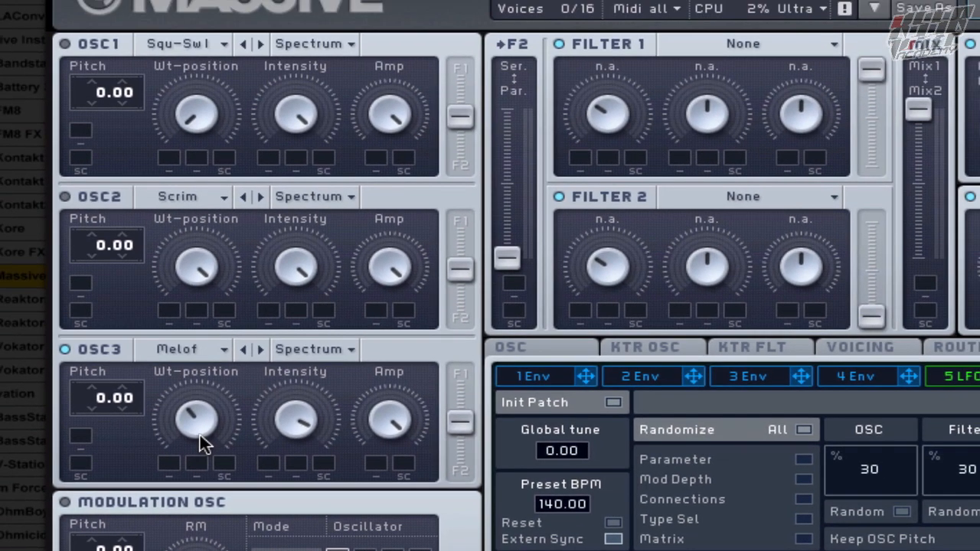
{"action": "left_click_drag", "start_coordinate": [234, 321], "coordinate": [234, 321]}
{"action": "left_click_drag", "start_coordinate": [199, 417], "coordinate": [197, 324]}
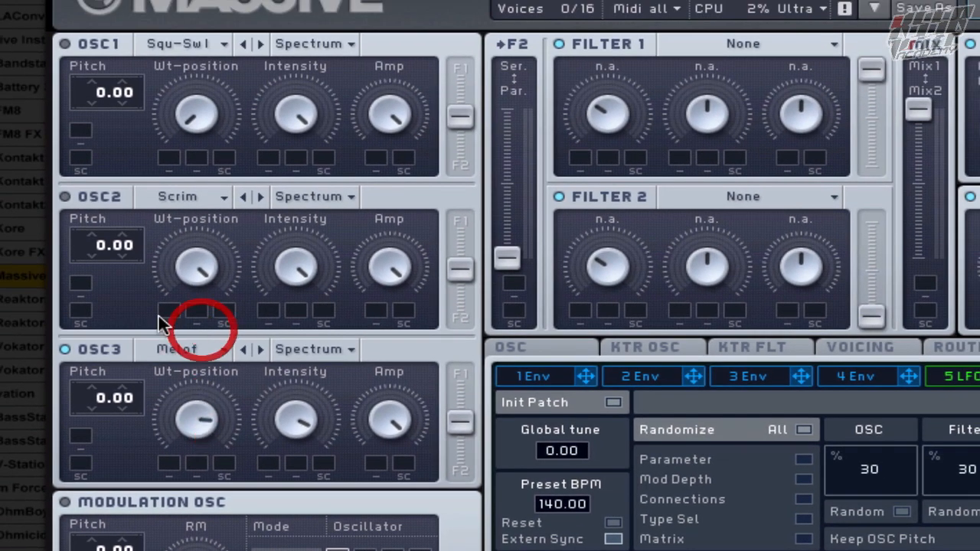
Switch OSC2 and OSC1 back on and set OSC2's pitch to 12.00.
{"action": "left_click", "coordinate": [86, 197]}
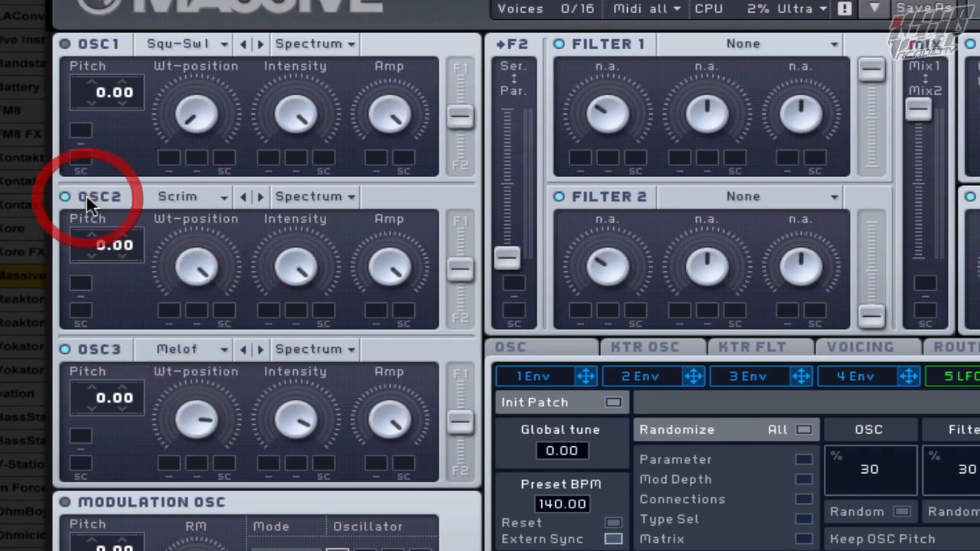
{"action": "left_click", "coordinate": [89, 46]}
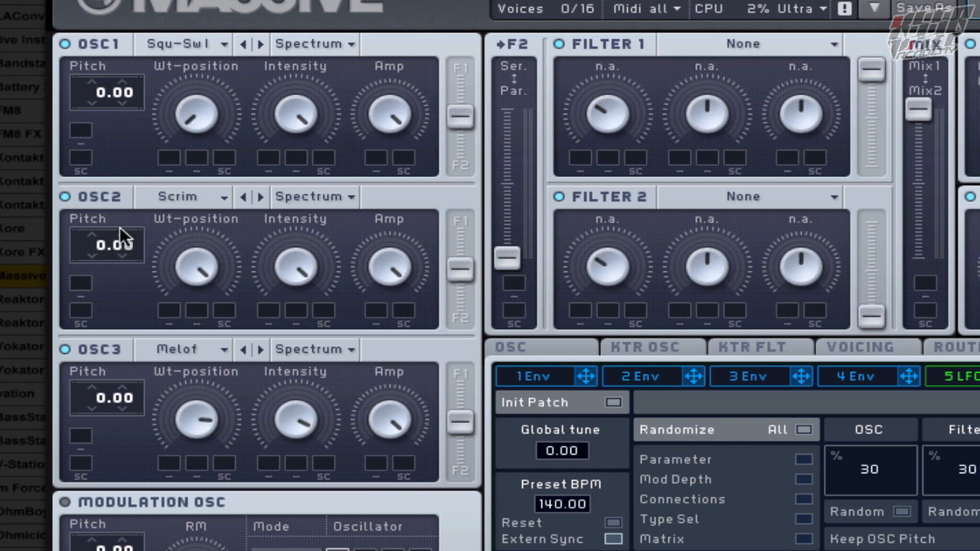
{"action": "left_click_drag", "start_coordinate": [100, 251], "coordinate": [115, 214]}
Lower OSC1's amp level to about three quarters.
{"action": "left_click_drag", "start_coordinate": [392, 107], "coordinate": [396, 181]}
{"action": "left_click", "coordinate": [396, 114]}
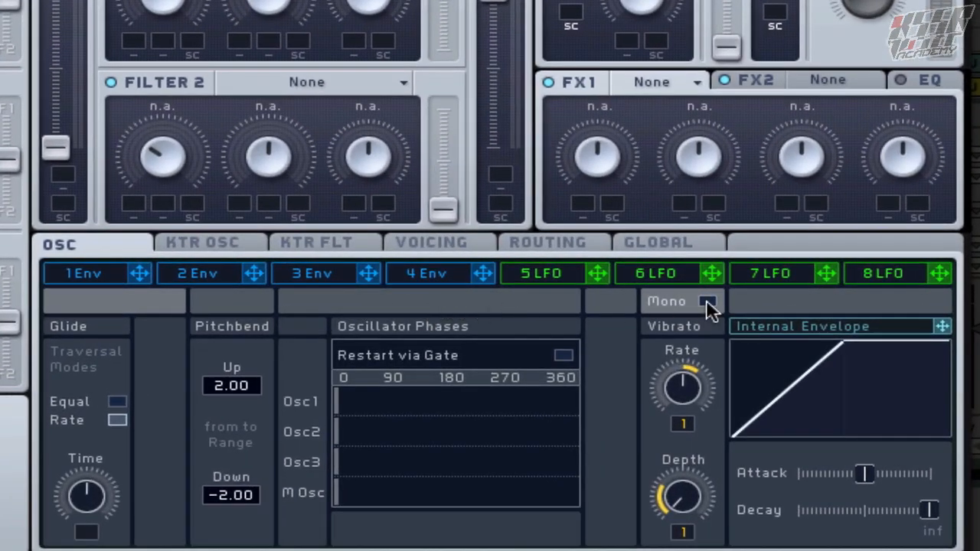
Modulate OSC2's Wt-position with 5 LFO, lowering the knob and setting the modulation range up to maximum.
{"action": "left_click", "coordinate": [551, 274]}
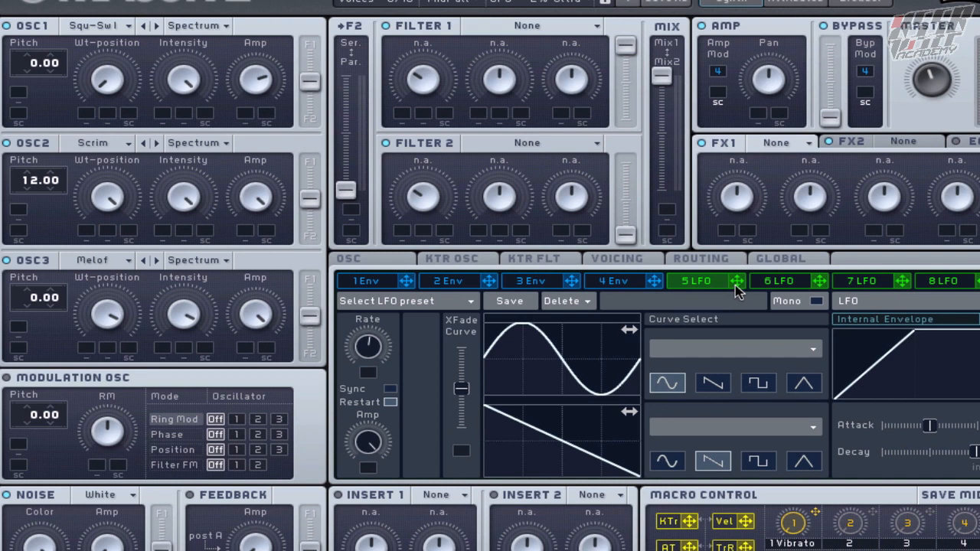
{"action": "left_click_drag", "start_coordinate": [735, 285], "coordinate": [98, 231]}
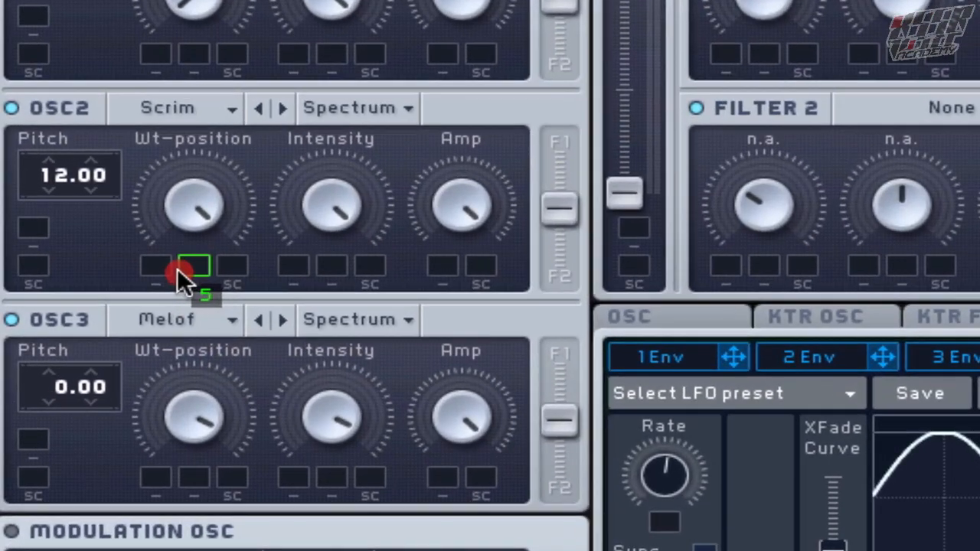
{"action": "left_click_drag", "start_coordinate": [177, 268], "coordinate": [165, 268]}
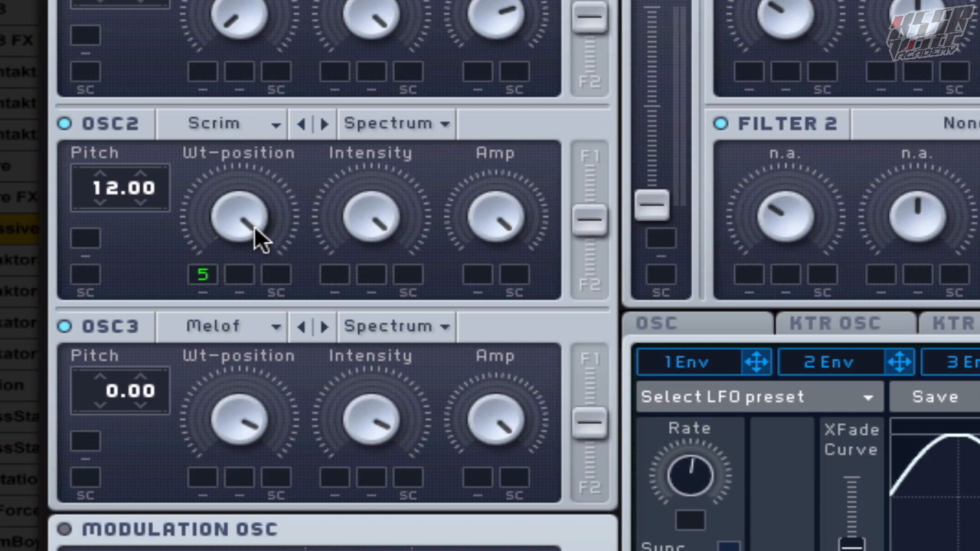
{"action": "mouse_move", "coordinate": [254, 225]}
{"action": "left_mouse_down"}
{"action": "mouse_move", "coordinate": [252, 404]}
{"action": "mouse_move", "coordinate": [227, 261]}
{"action": "mouse_move", "coordinate": [242, 398]}
{"action": "mouse_move", "coordinate": [232, 293]}
{"action": "left_mouse_up"}
{"action": "left_click_drag", "start_coordinate": [201, 270], "coordinate": [199, 179]}
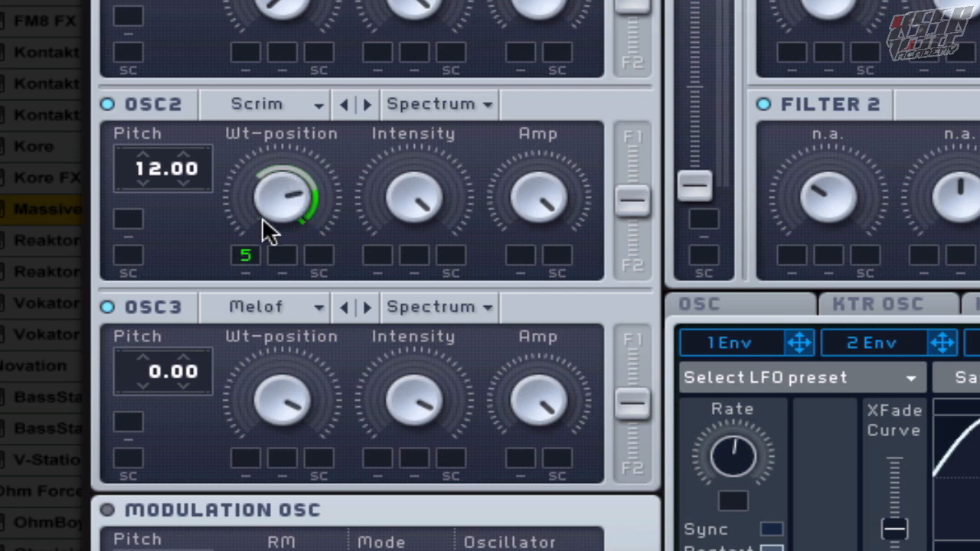
{"action": "left_click_drag", "start_coordinate": [276, 206], "coordinate": [273, 216]}
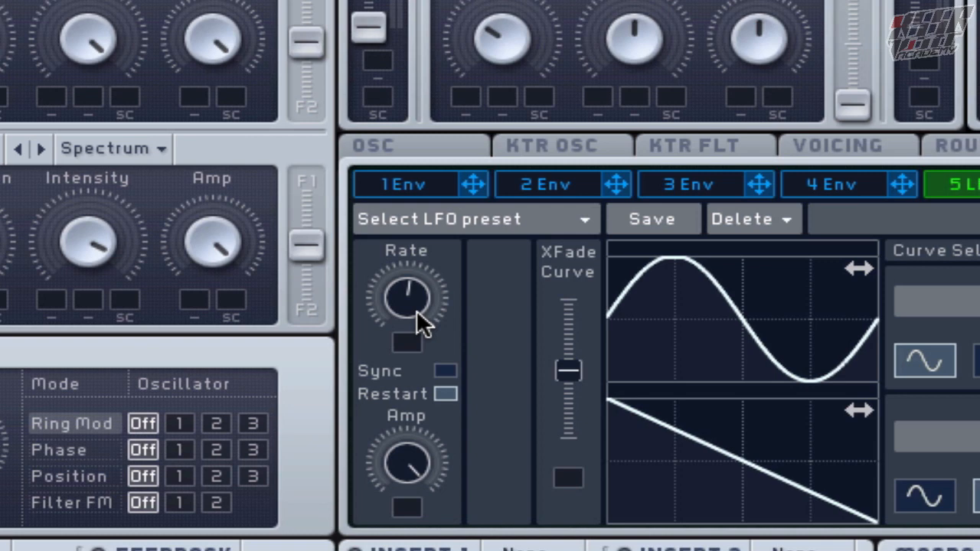
Sync 5 LFO to the host tempo and set its ratio to 1/12.
{"action": "mouse_move", "coordinate": [420, 322]}
{"action": "left_mouse_down"}
{"action": "mouse_move", "coordinate": [418, 257]}
{"action": "mouse_move", "coordinate": [422, 364]}
{"action": "left_mouse_up"}
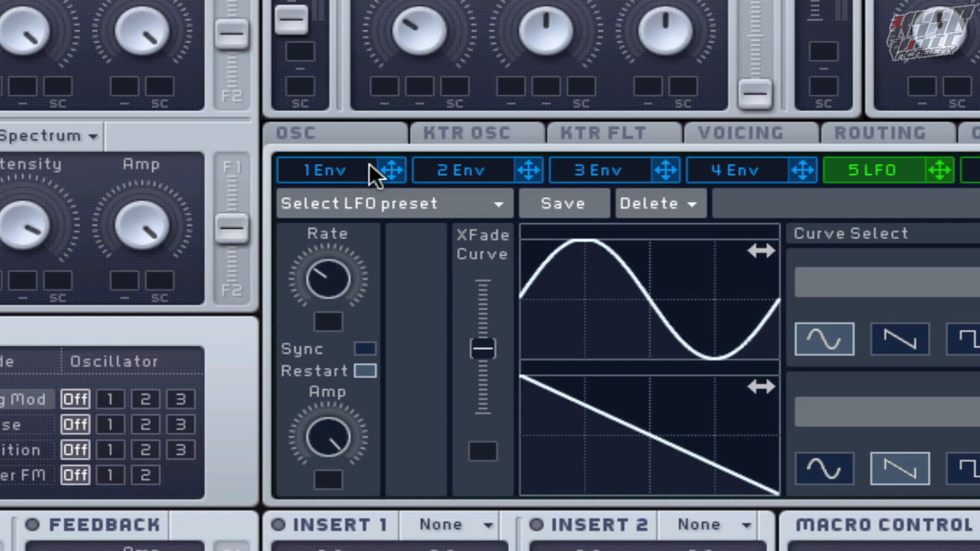
{"action": "left_click", "coordinate": [365, 348]}
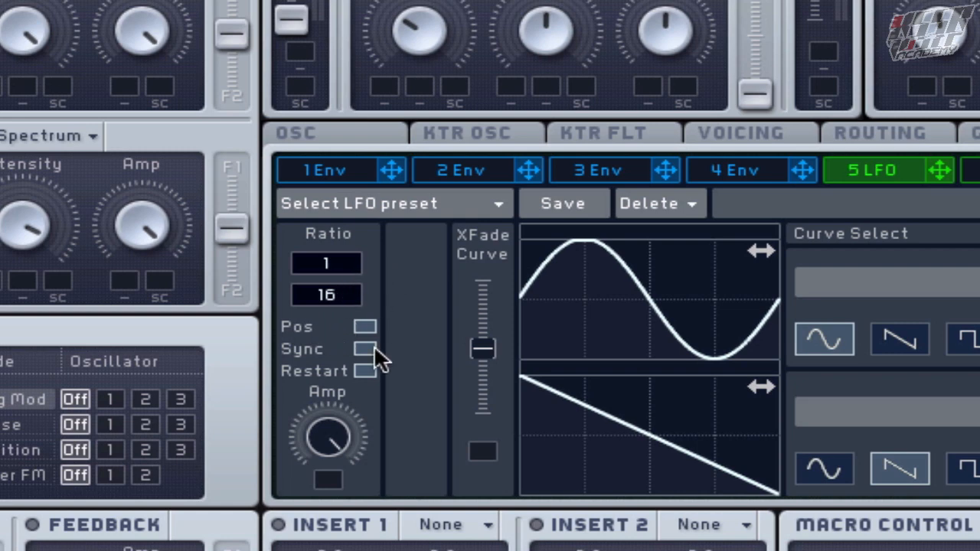
{"action": "left_click_drag", "start_coordinate": [359, 302], "coordinate": [363, 282]}
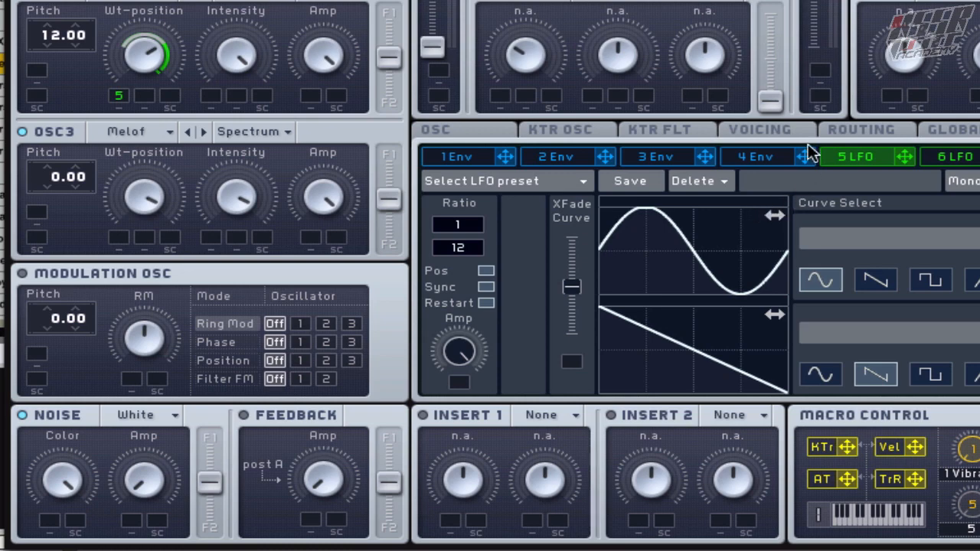
Modulate OSC3's Wt-position with 5 LFO and, with OSC1 switched off, slightly lower OSC2's Wt-position.
{"action": "left_click_drag", "start_coordinate": [905, 157], "coordinate": [119, 237]}
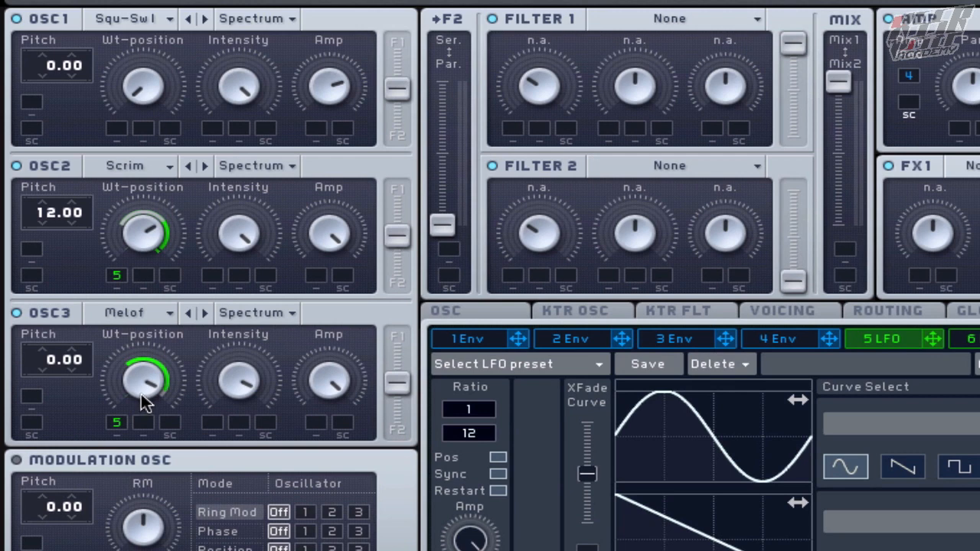
{"action": "left_click", "coordinate": [16, 19]}
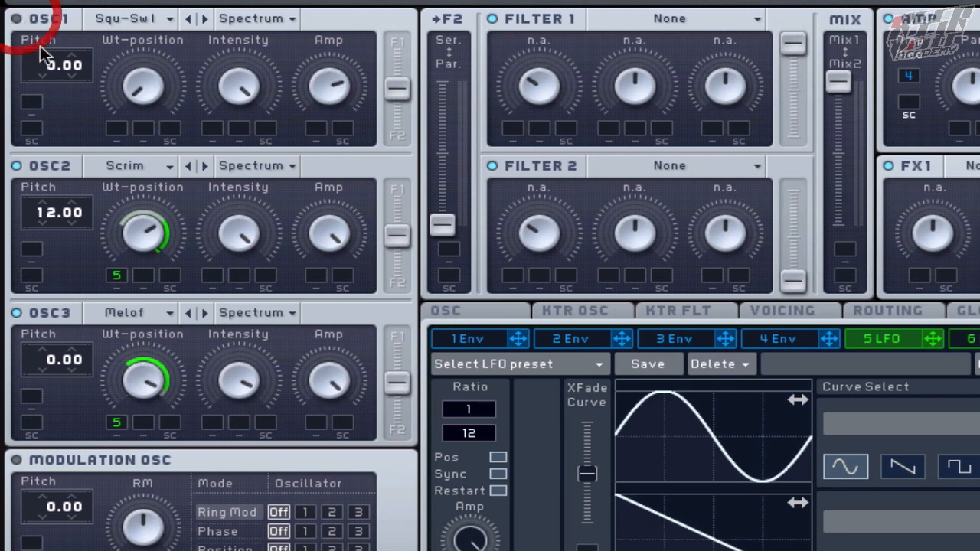
{"action": "mouse_move", "coordinate": [153, 234]}
{"action": "left_mouse_down"}
{"action": "mouse_move", "coordinate": [158, 313]}
{"action": "mouse_move", "coordinate": [150, 241]}
{"action": "left_mouse_up"}
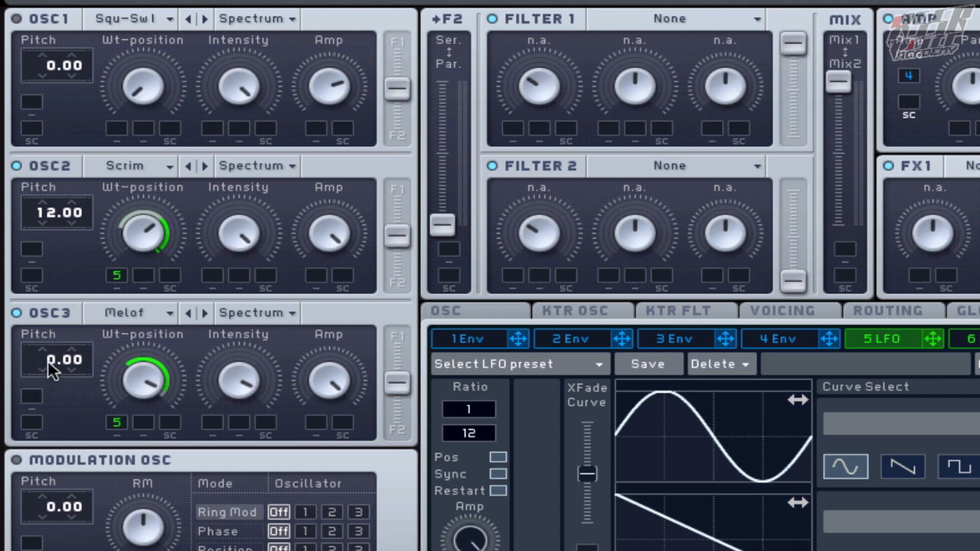
Set OSC3's pitch to 12.00 and lower its Wt-position to about two thirds.
{"action": "mouse_move", "coordinate": [49, 368]}
{"action": "left_mouse_down"}
{"action": "mouse_move", "coordinate": [66, 324]}
{"action": "mouse_move", "coordinate": [65, 339]}
{"action": "left_mouse_up"}
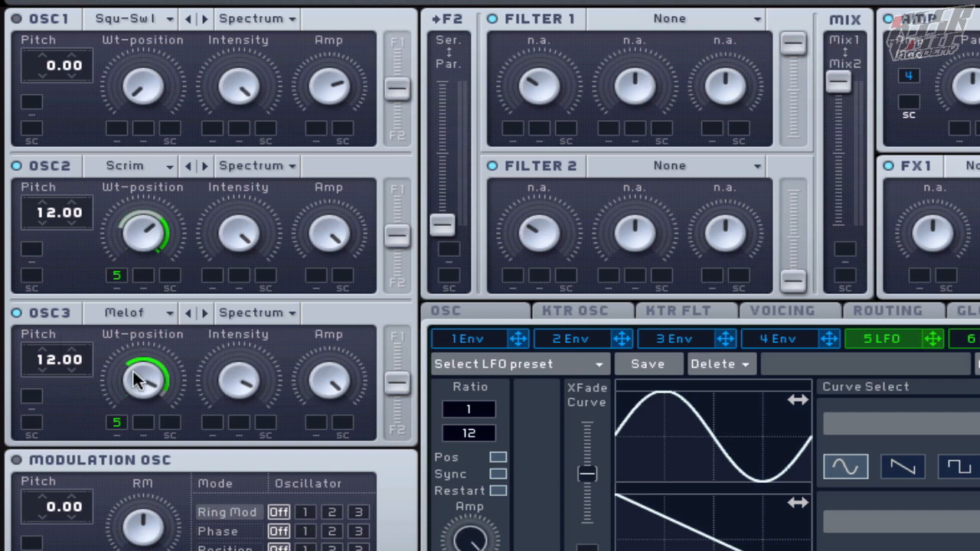
{"action": "mouse_move", "coordinate": [145, 380]}
{"action": "left_mouse_down"}
{"action": "mouse_move", "coordinate": [149, 423]}
{"action": "mouse_move", "coordinate": [146, 414]}
{"action": "left_mouse_up"}
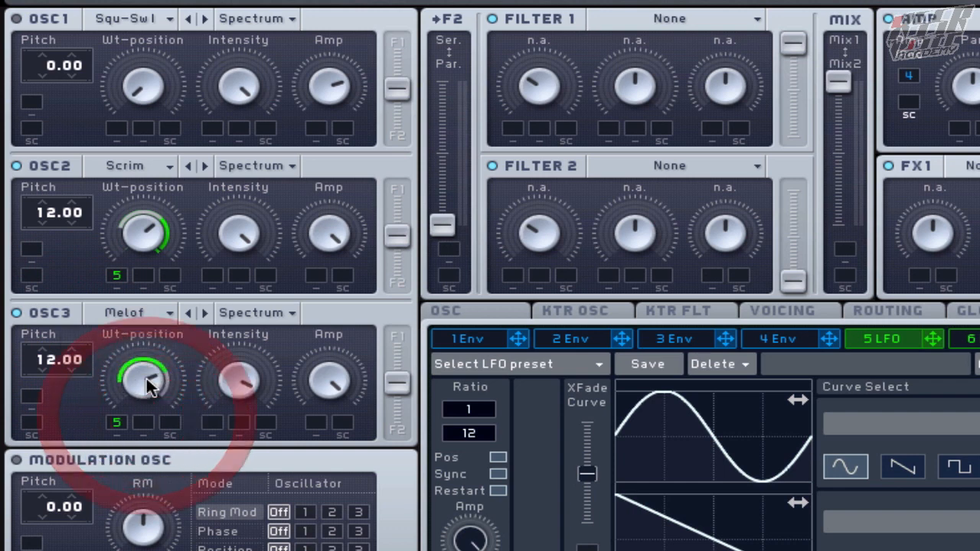
{"action": "mouse_move", "coordinate": [146, 378]}
{"action": "left_mouse_down"}
{"action": "mouse_move", "coordinate": [146, 426]}
{"action": "mouse_move", "coordinate": [149, 391]}
{"action": "left_mouse_up"}
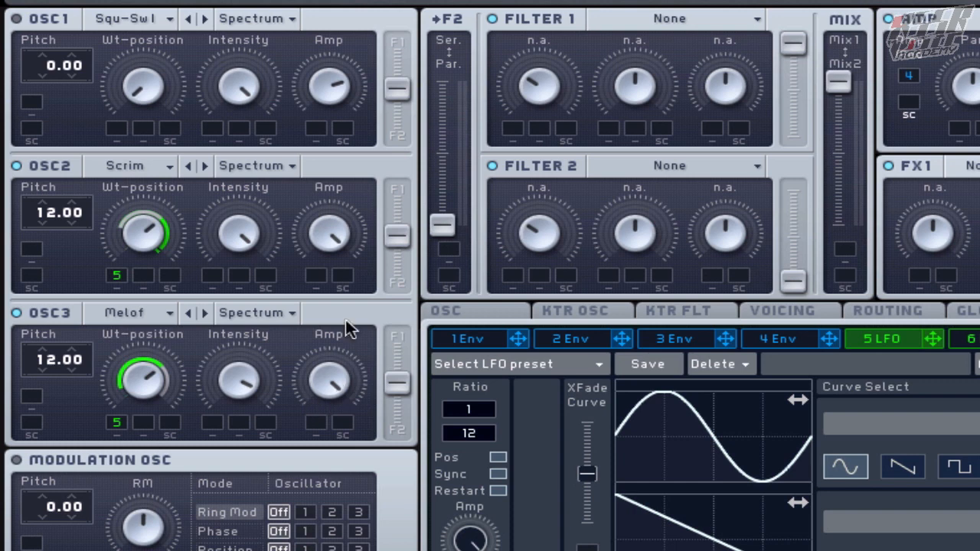
Switch OSC1 on and OSC2 off, assign 5 LFO to OSC1's amp and reset that modulation depth to zero.
{"action": "left_click", "coordinate": [40, 20]}
{"action": "left_click", "coordinate": [33, 166]}
{"action": "left_click_drag", "start_coordinate": [931, 338], "coordinate": [317, 130]}
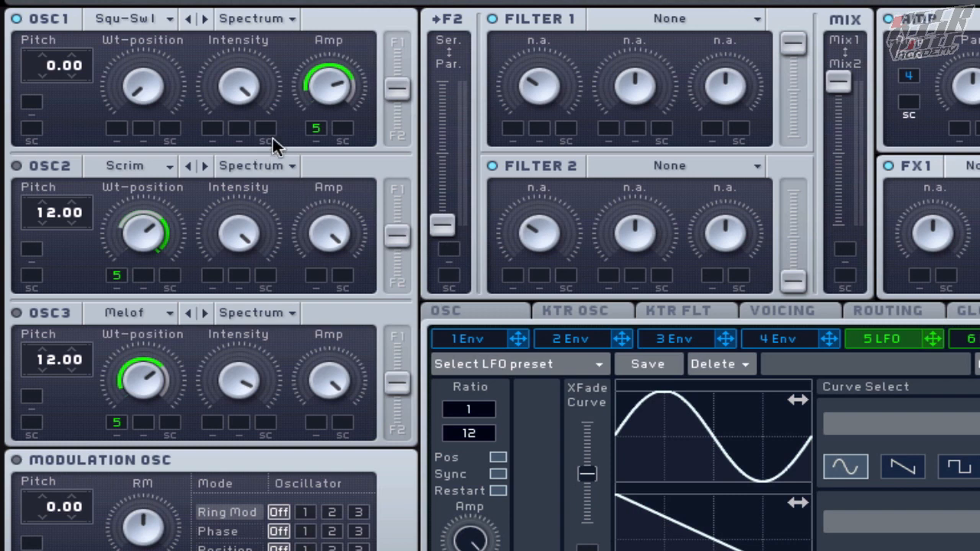
{"action": "double_click", "coordinate": [316, 127]}
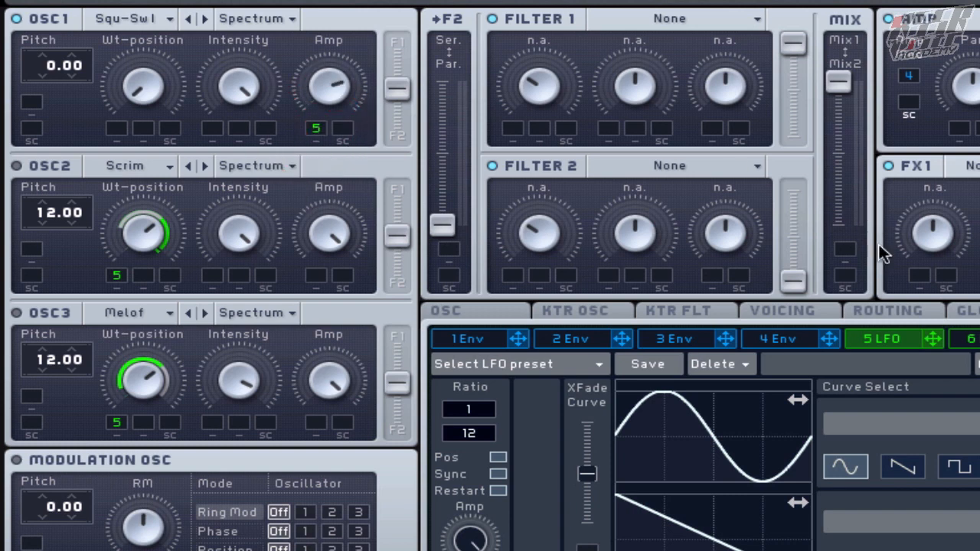
Modulate OSC1's intensity with 5 LFO over a small upward range and lower the intensity knob slightly.
{"action": "left_click_drag", "start_coordinate": [935, 339], "coordinate": [212, 128]}
{"action": "left_click_drag", "start_coordinate": [200, 13], "coordinate": [201, 7]}
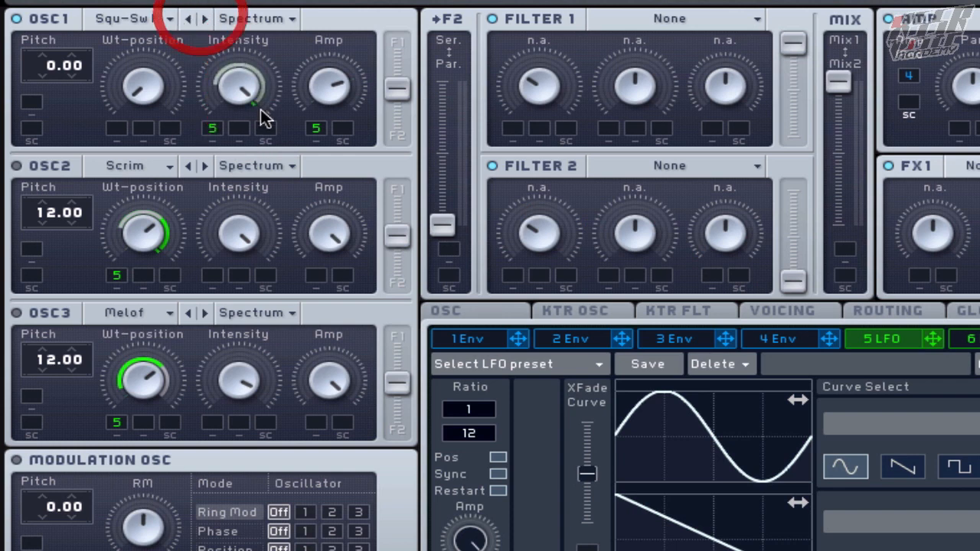
{"action": "mouse_move", "coordinate": [232, 84]}
{"action": "left_mouse_down"}
{"action": "mouse_move", "coordinate": [232, 155]}
{"action": "mouse_move", "coordinate": [234, 90]}
{"action": "left_mouse_up"}
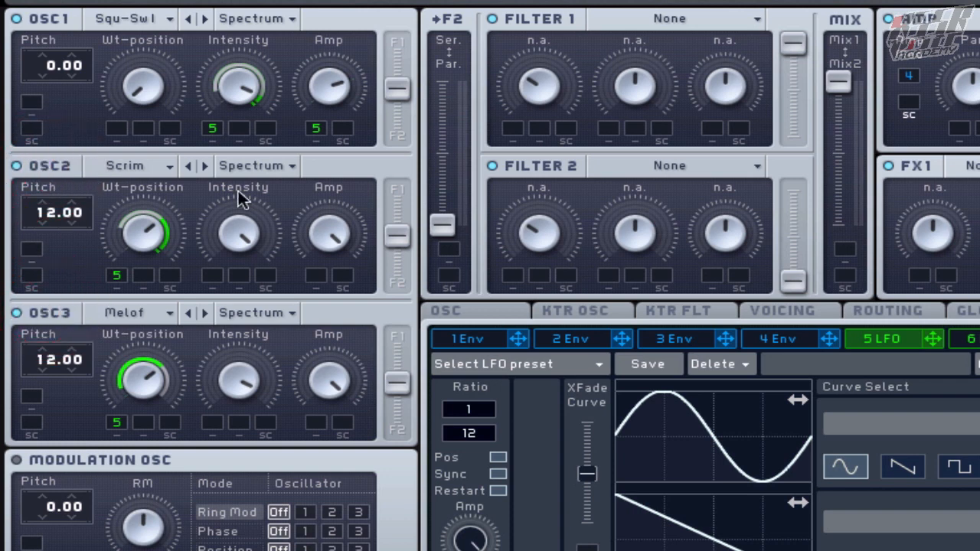
Raise OSC1's amp level slightly.
{"action": "left_click", "coordinate": [332, 93]}
{"action": "left_click_drag", "start_coordinate": [332, 94], "coordinate": [348, 59]}
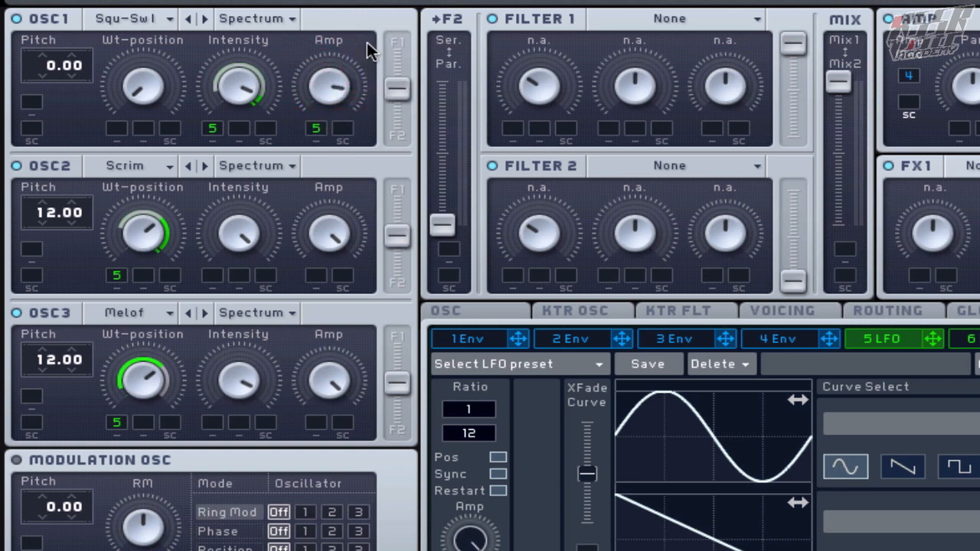
{"action": "left_click", "coordinate": [339, 95]}
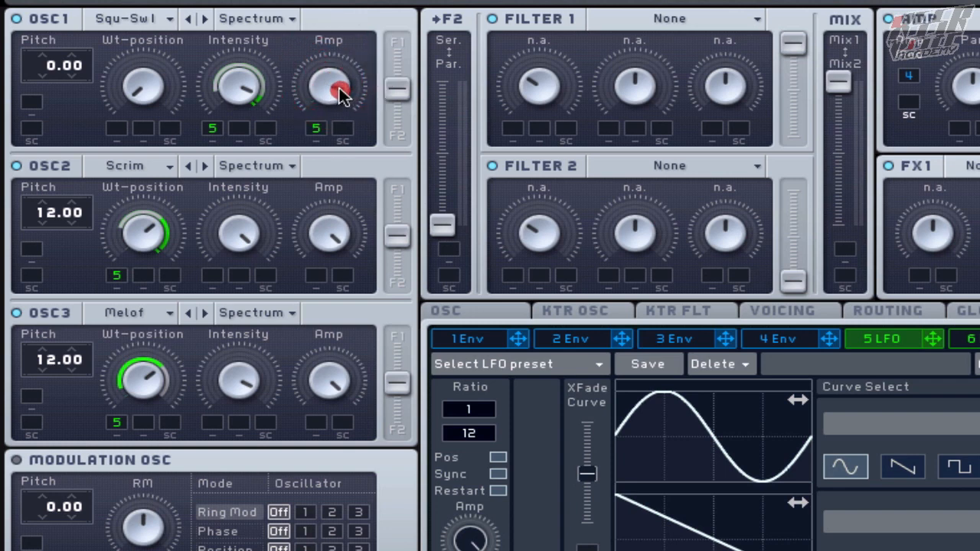